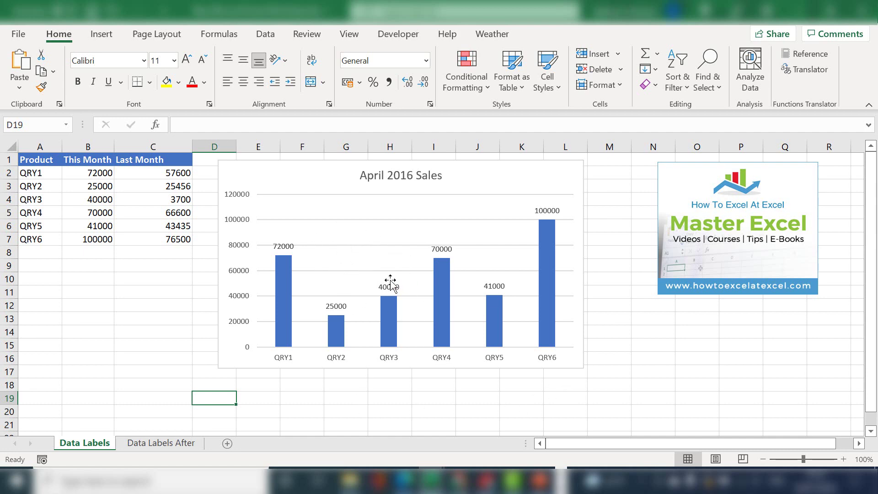
Open the Data Labels After sheet and view the chart comparing April 2016 sales with the previous month.
click(162, 443)
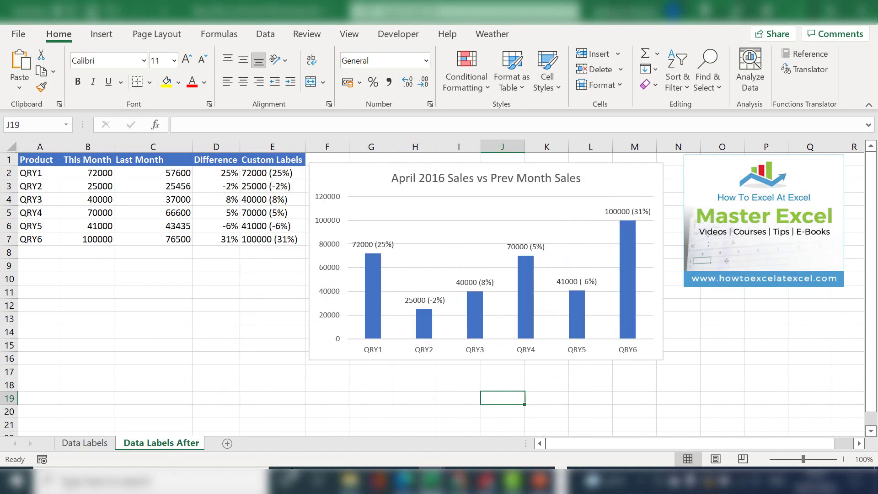
click(606, 191)
key(ctrl+Page_Up)
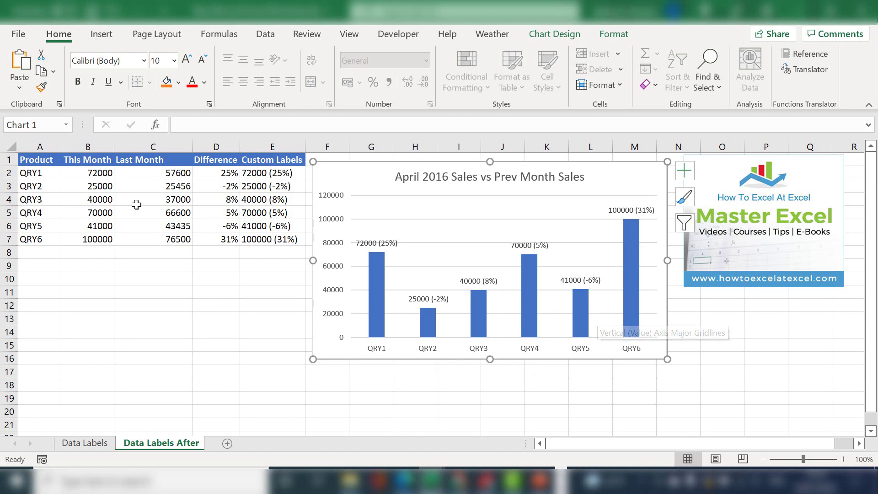
Examine the monthly sales columns and the formulas behind the Difference and Custom Labels columns for QRY1.
click(191, 284)
click(41, 160)
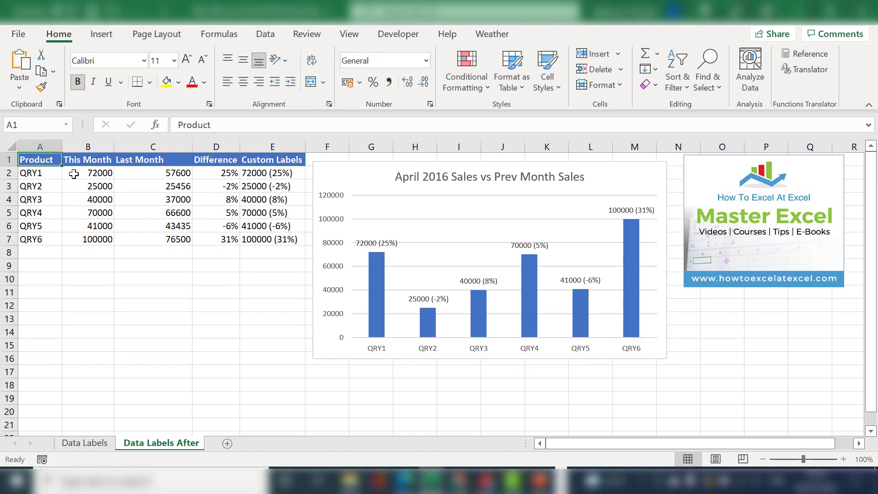
click(97, 173)
click(130, 172)
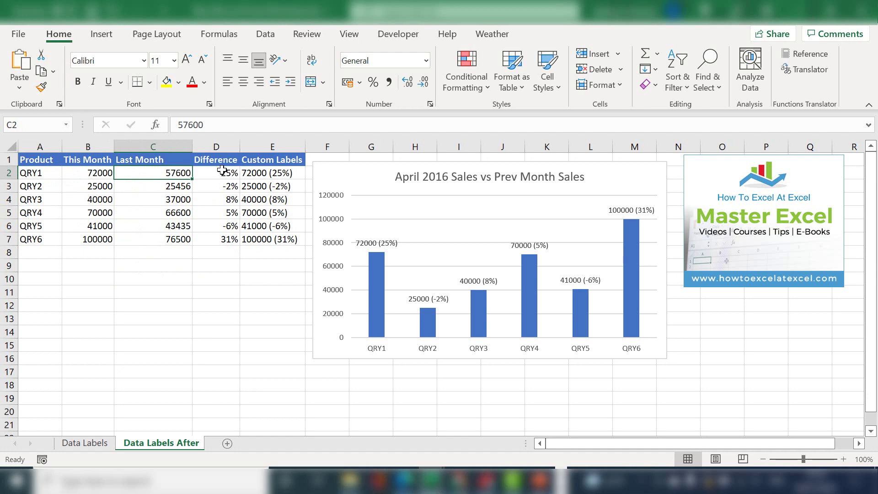
drag(220, 163, 285, 237)
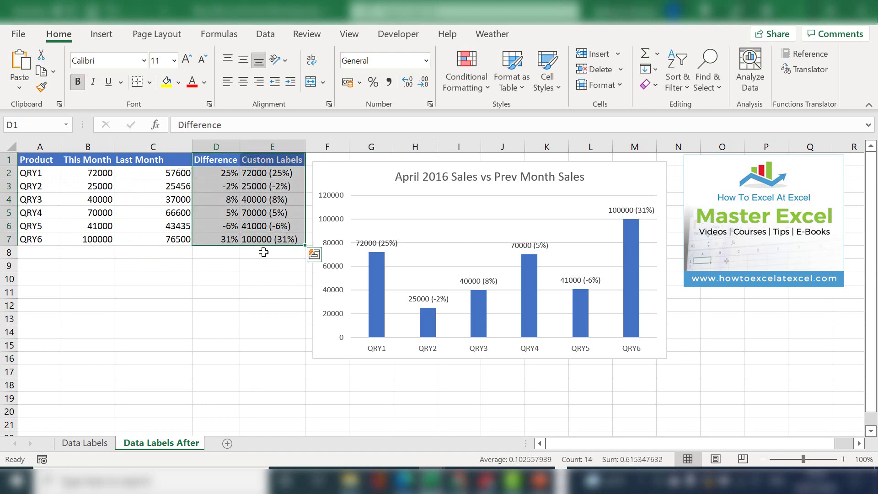
key(Down)
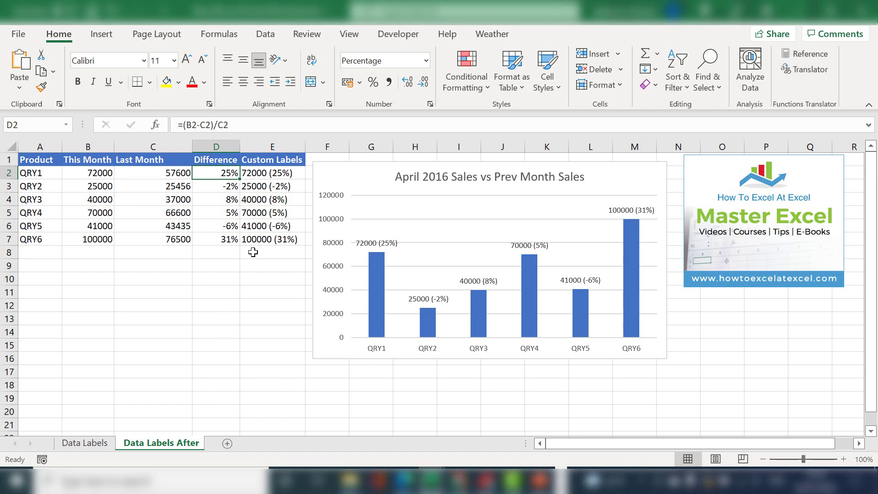
key(Up)
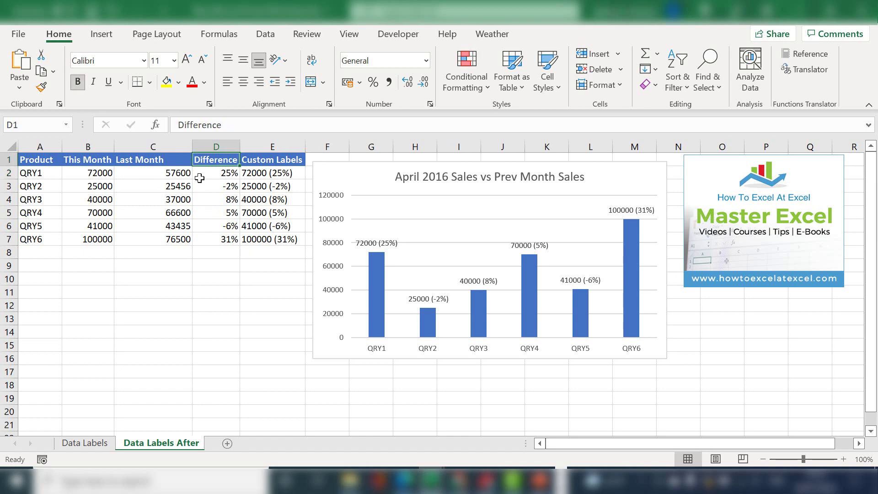
key(Down)
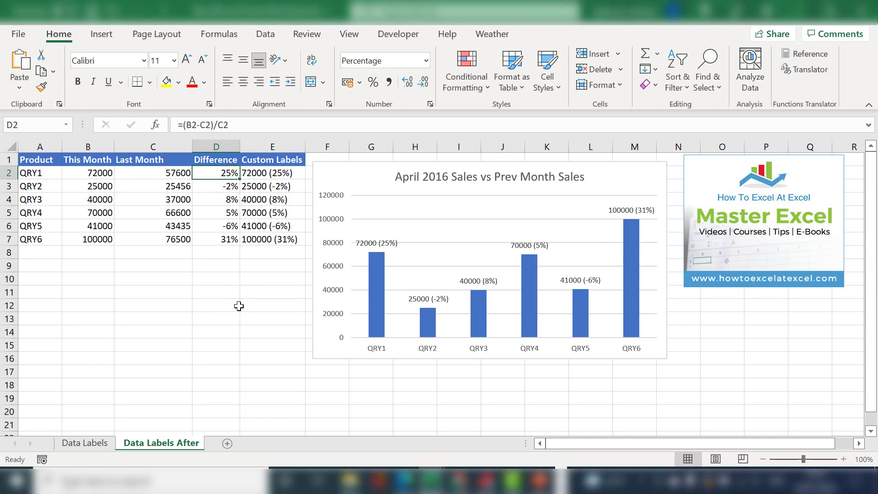
key(Right)
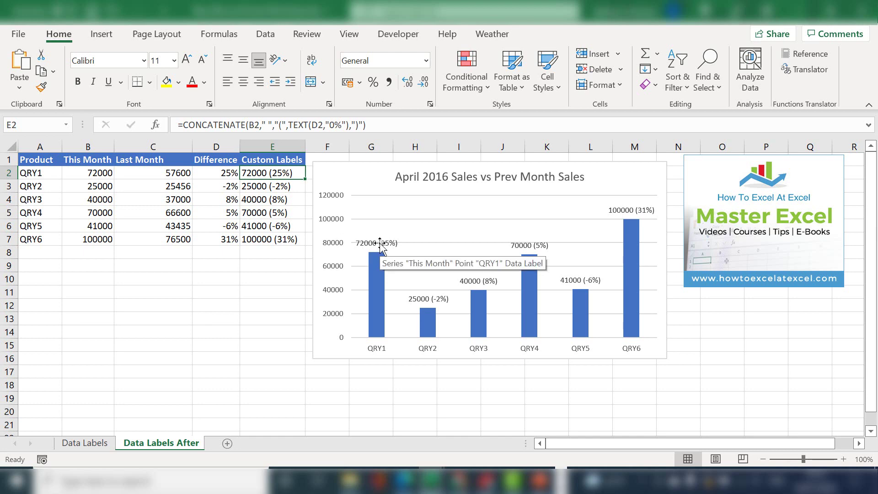
click(269, 345)
click(83, 444)
click(161, 443)
drag(215, 159, 282, 242)
key(ctrl+c)
click(85, 443)
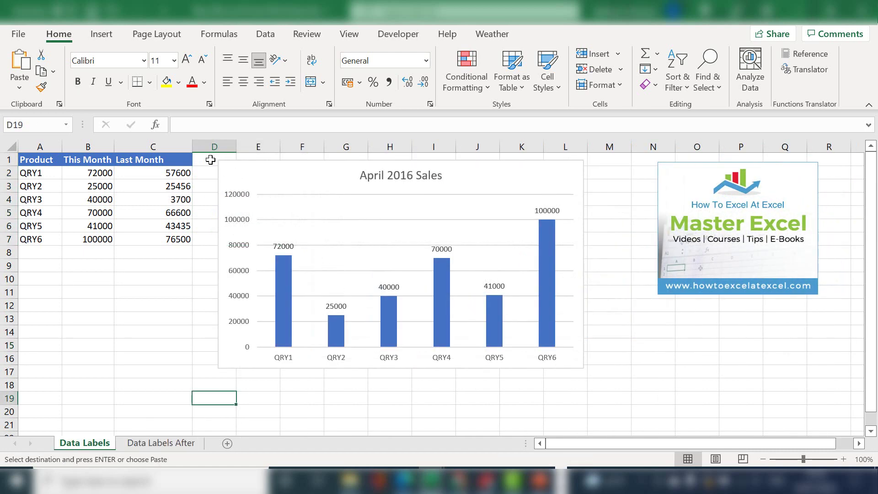
click(207, 160)
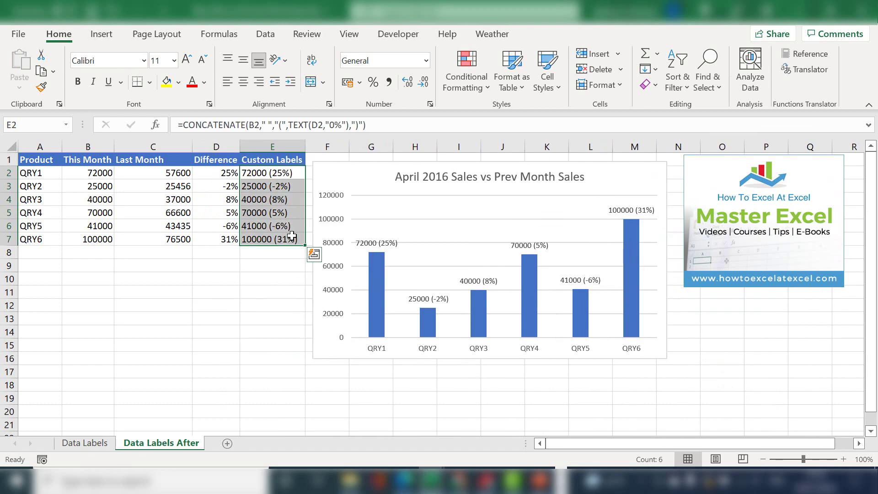
Clear the custom label formulas from E2:E7 on the Data Labels After sheet.
key(Delete)
click(287, 172)
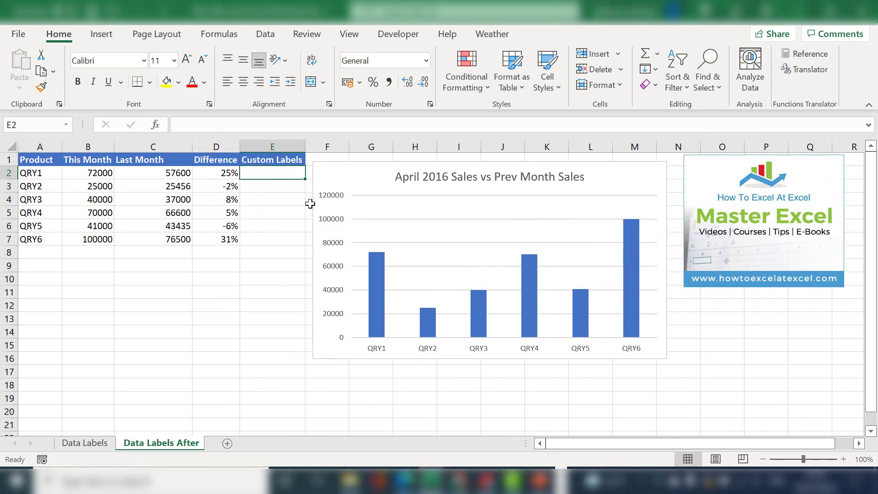
text(=)
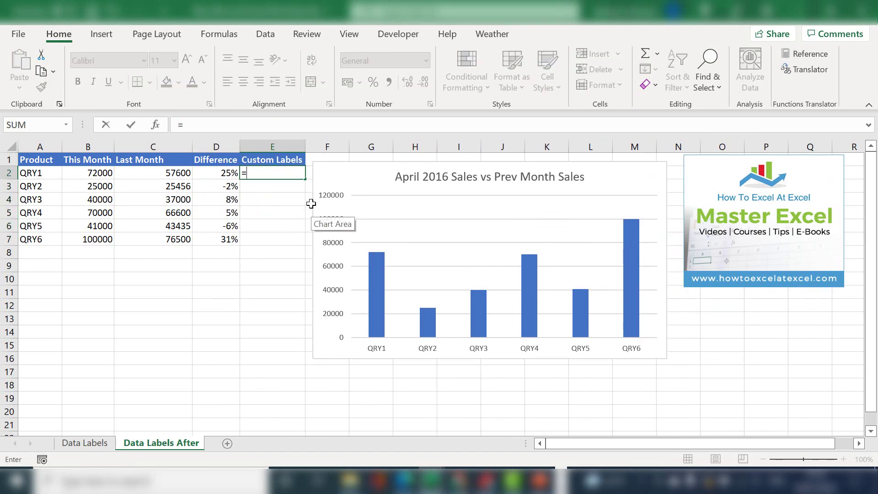
text(con)
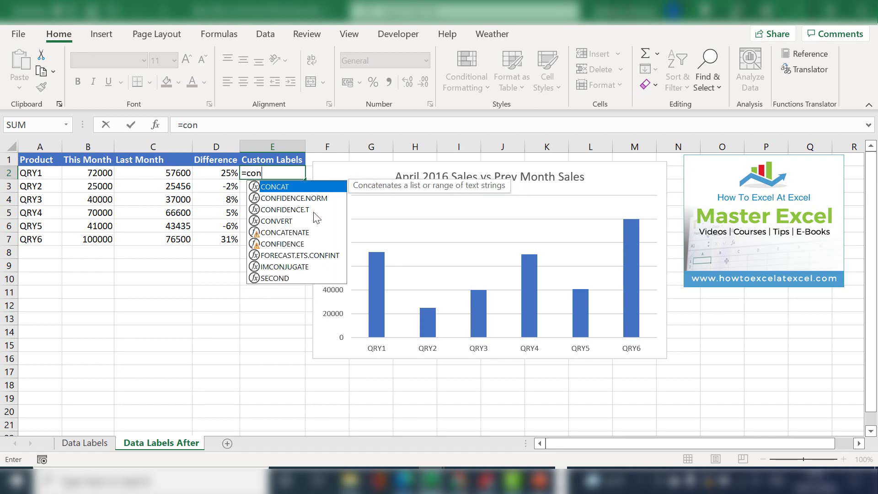
double_click(312, 233)
click(88, 174)
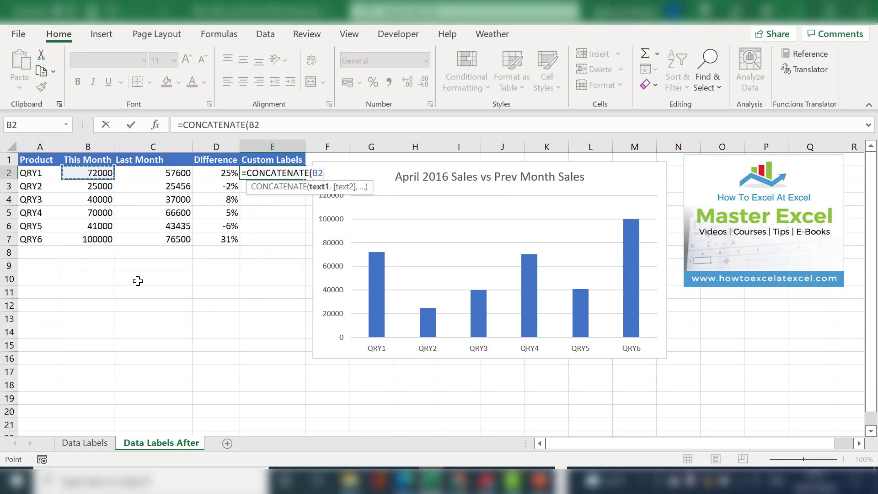
text(,)
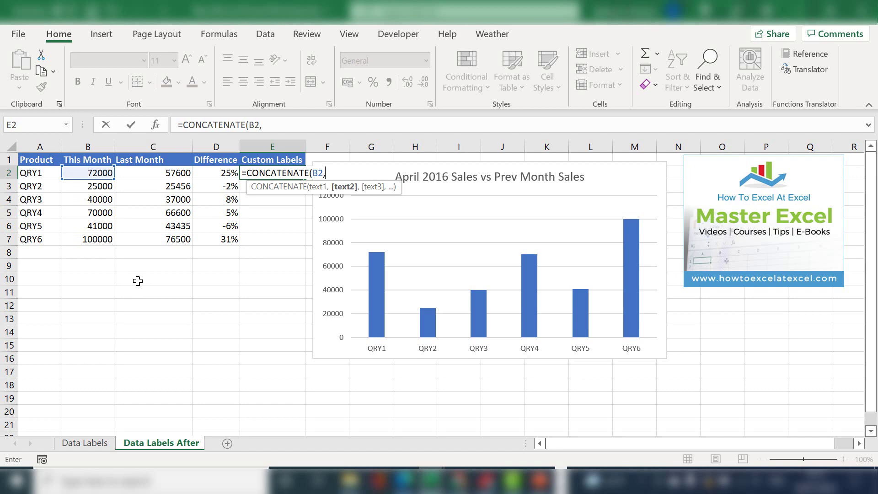
text(" ",)
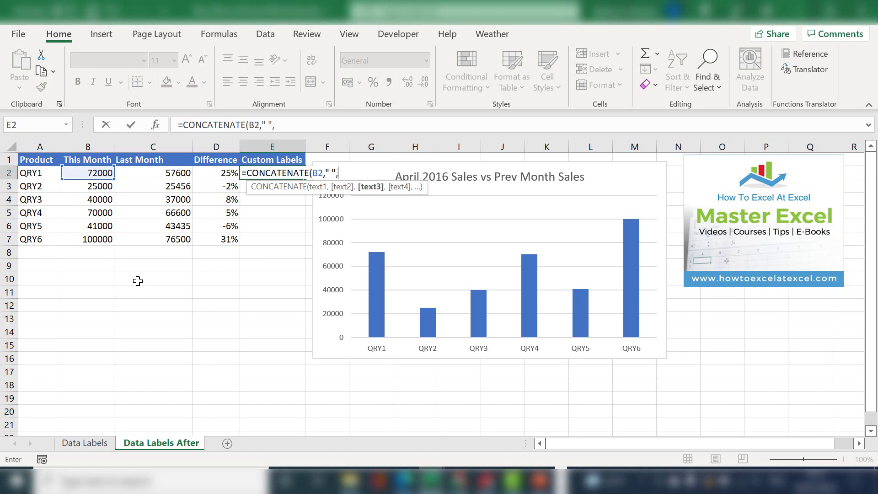
text("("text)
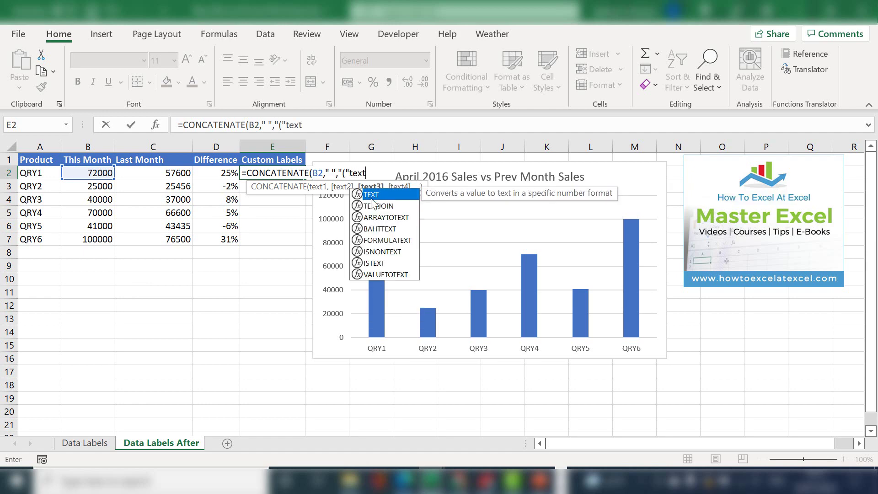
double_click(372, 195)
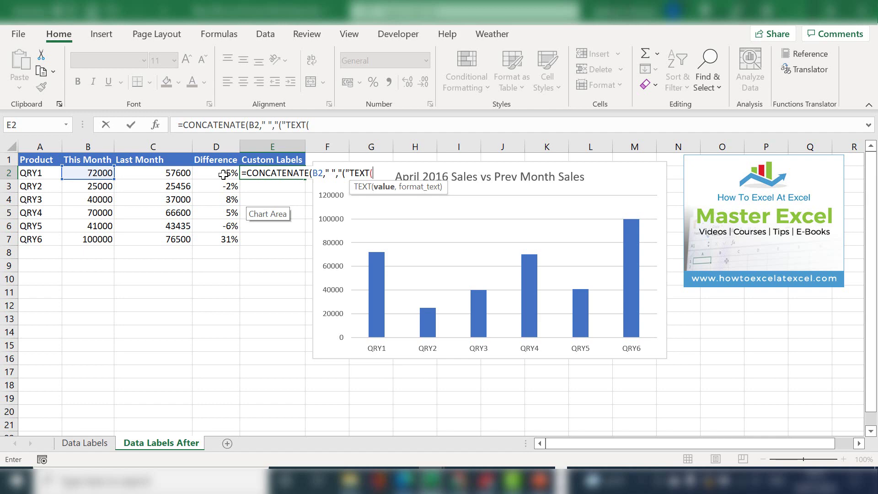
key(Escape)
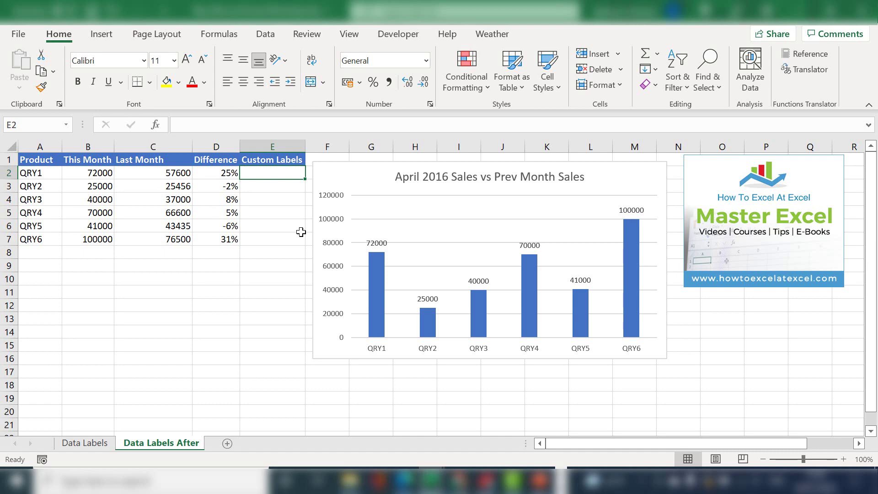
Enter the formula =CONCATENATE(B2," ","(",TEXT(D2,"0%"),")") in E2 under Custom Labels.
text(=CONC)
double_click(294, 204)
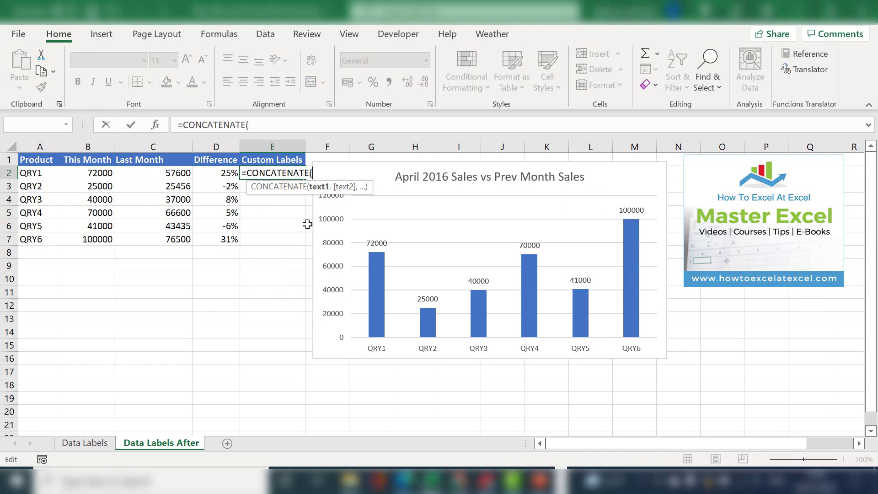
click(101, 173)
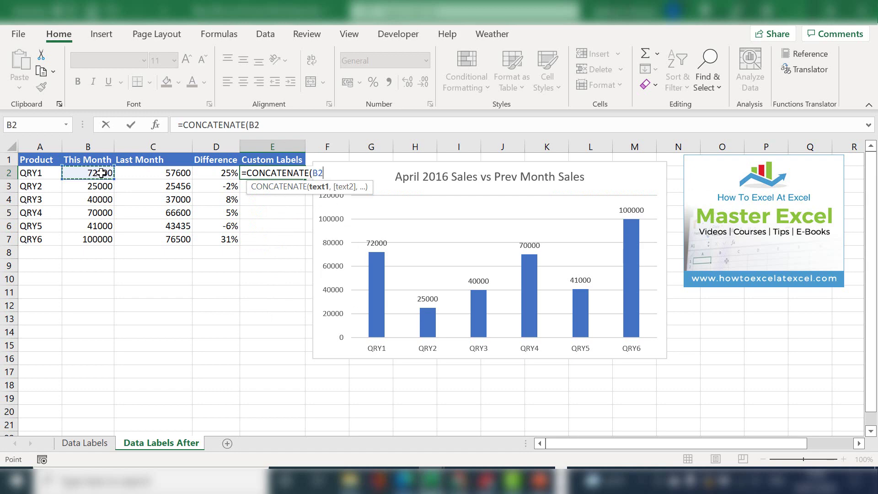
text(," ")
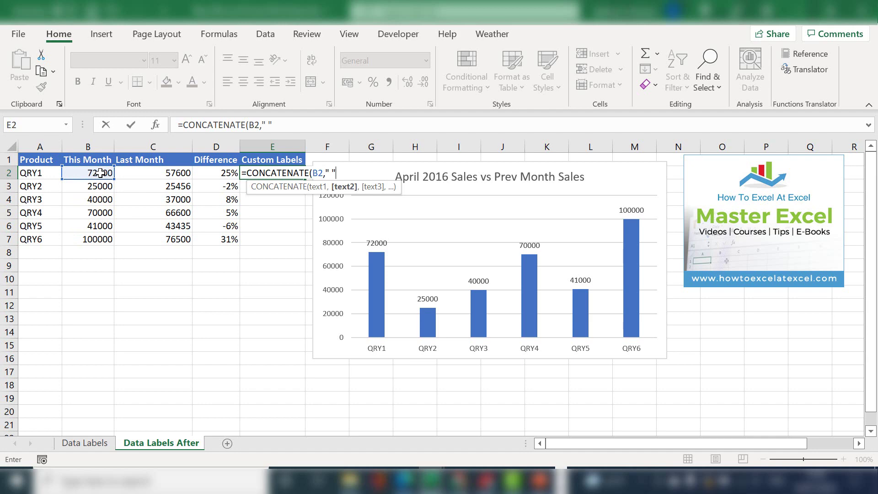
text(,)
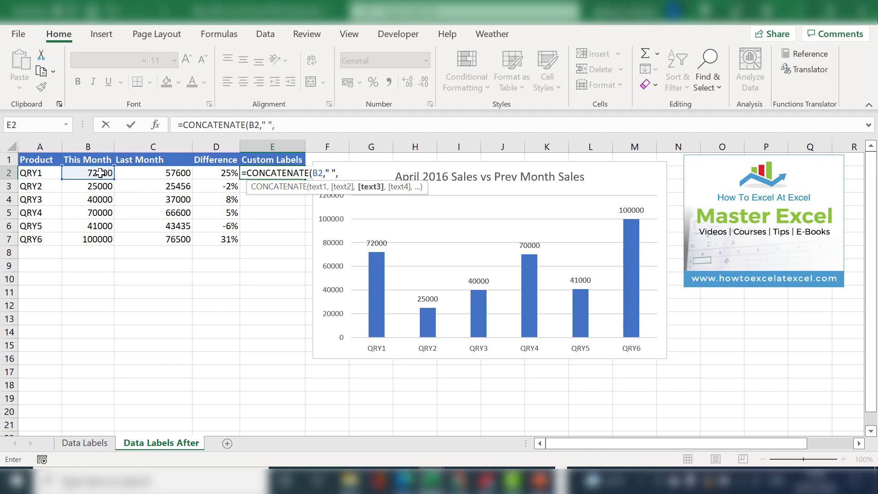
text("(",TEXT)
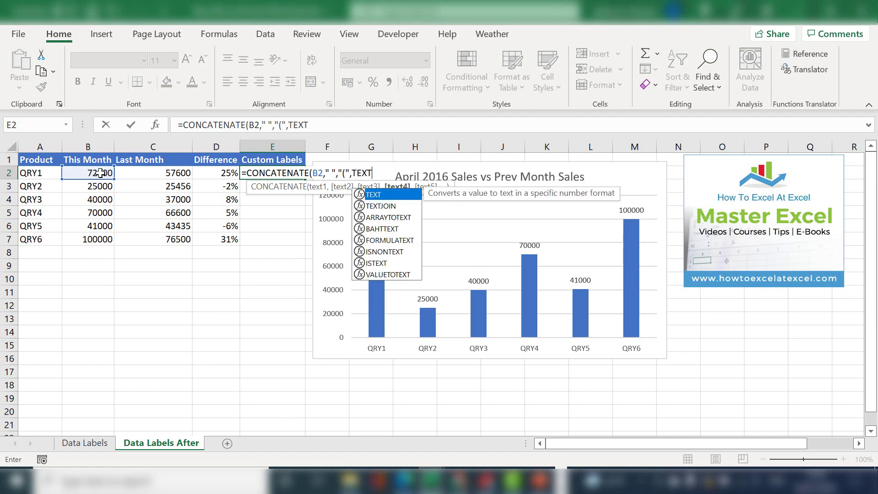
text(()
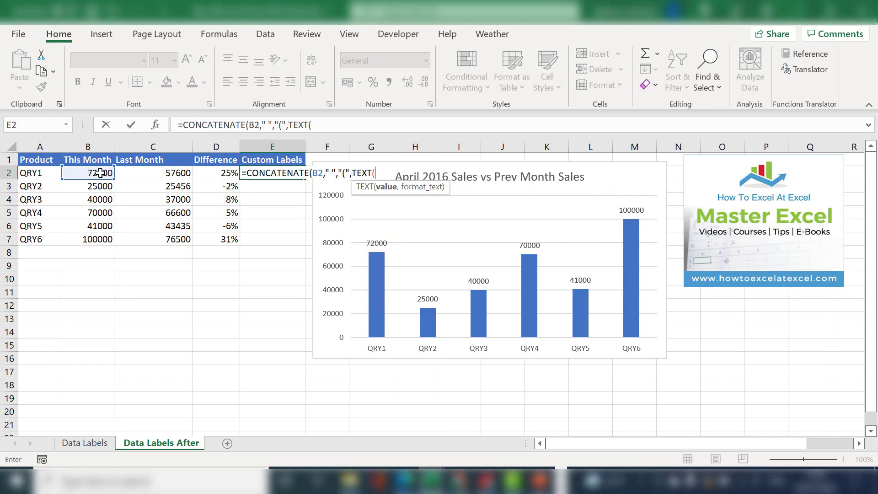
click(220, 173)
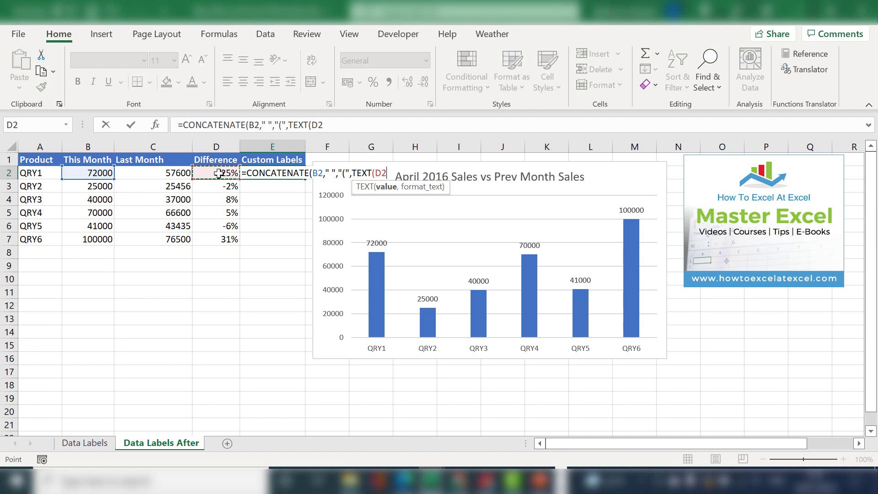
text(,")
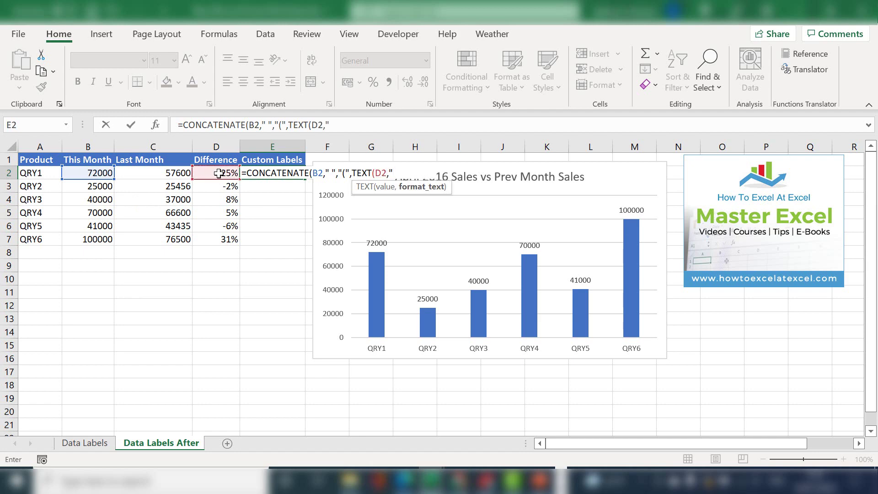
text(0%"),")")
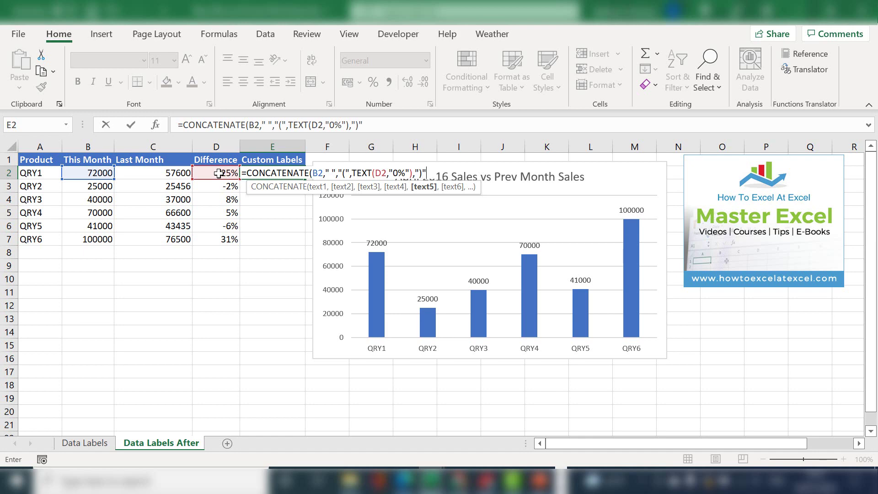
text())
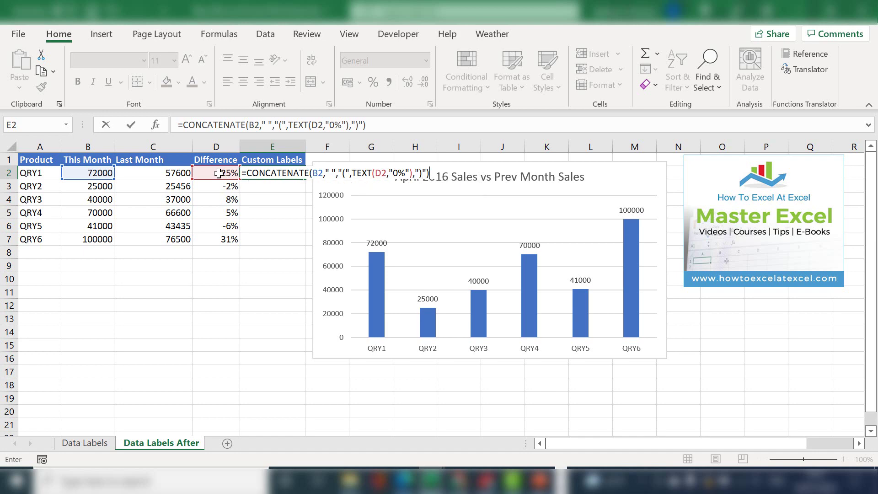
key(ctrl+Return)
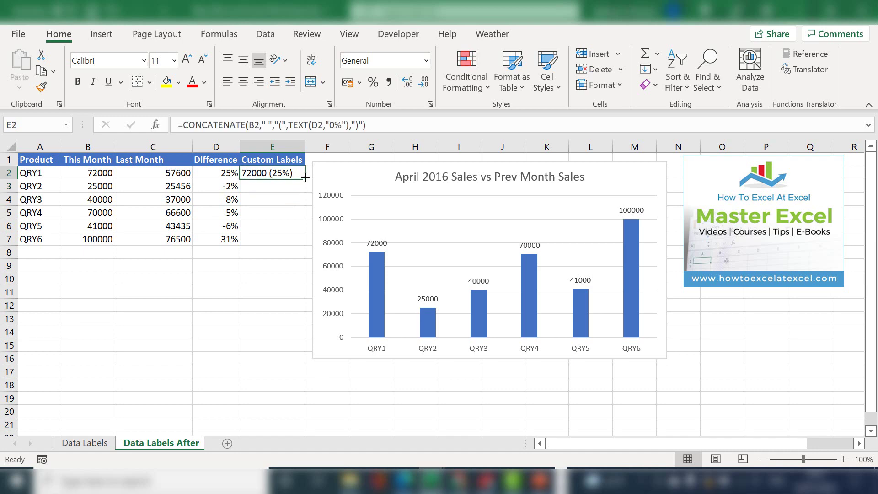
Fill the custom label formula from E2 down to E7 and check the copied formulas.
drag(305, 177, 305, 243)
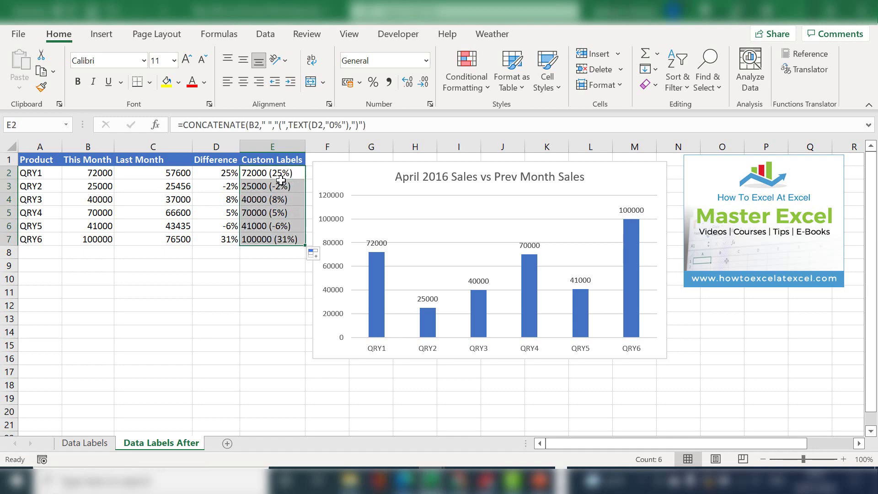
key(Down)
key(Down)
key(Down)
key(Down)
key(Down)
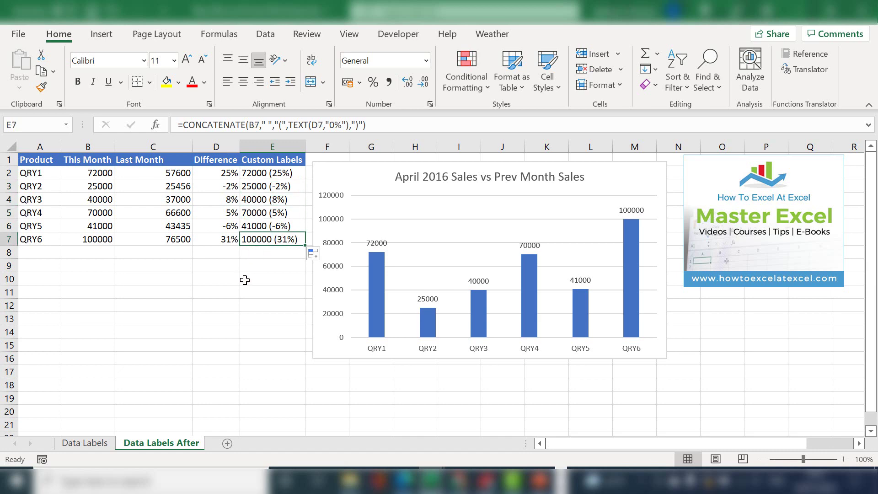
click(245, 280)
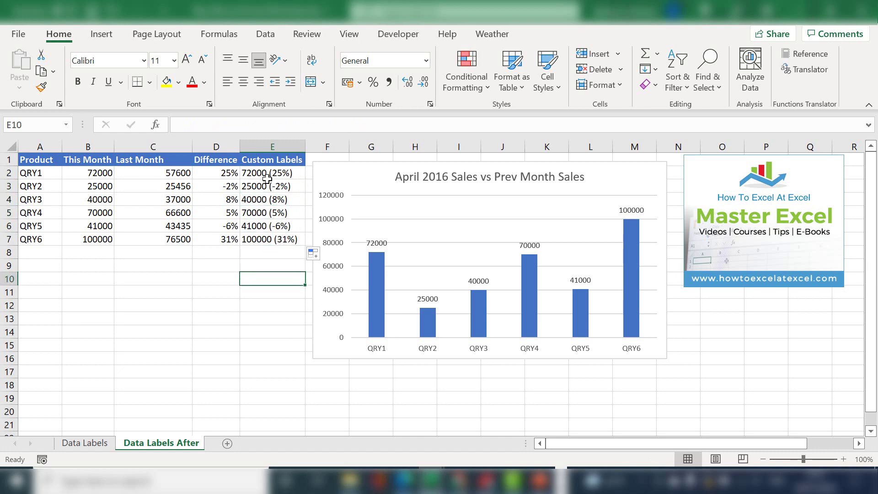
Link only the QRY1 column's data label in the chart to its custom label in cell E2.
click(382, 243)
click(381, 243)
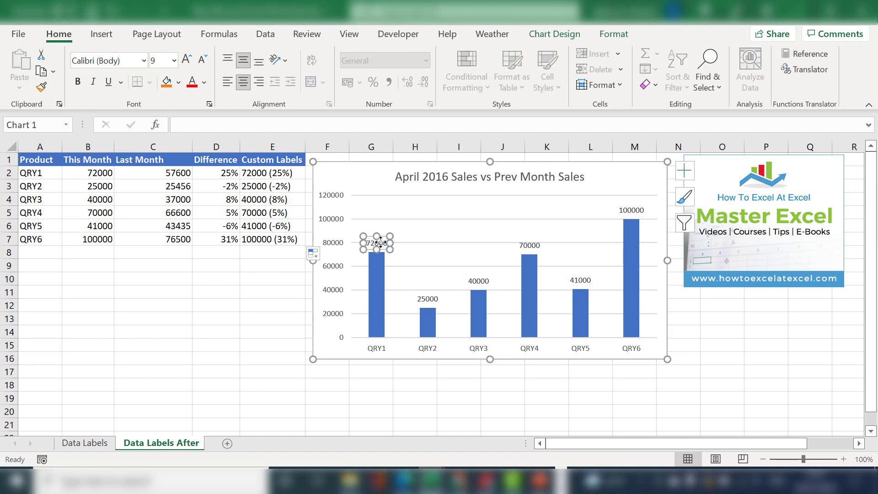
click(231, 125)
text(=)
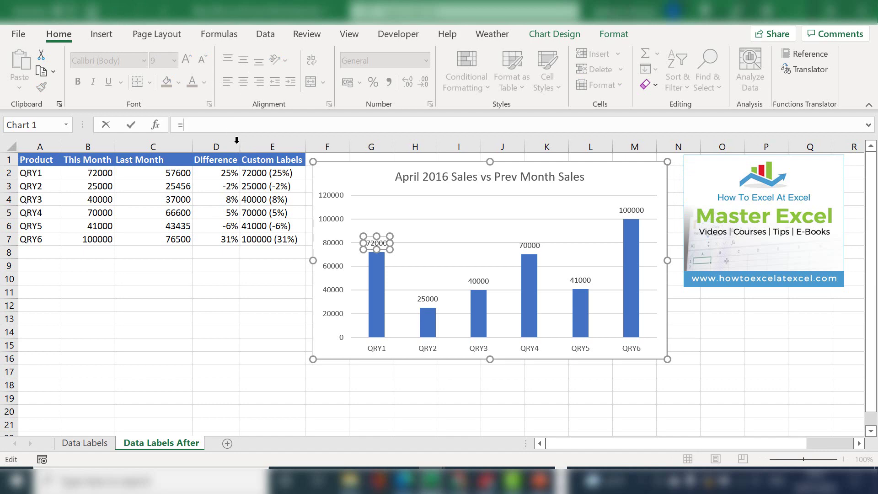
click(259, 173)
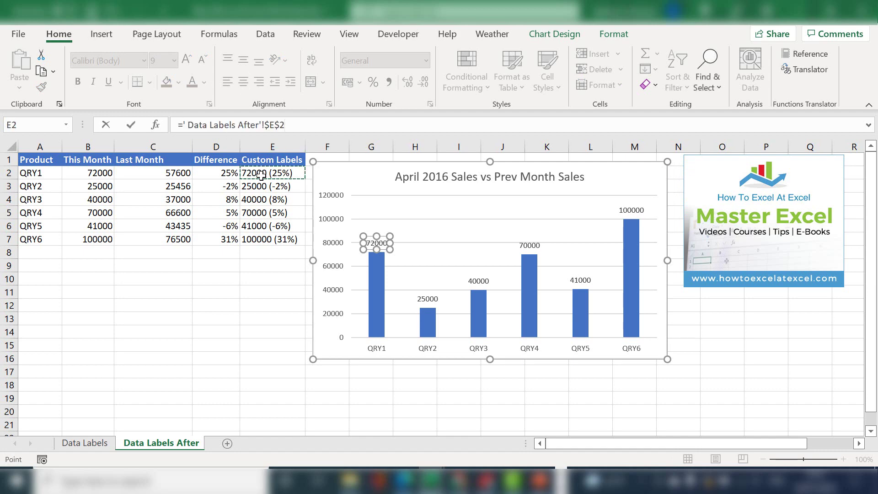
key(Return)
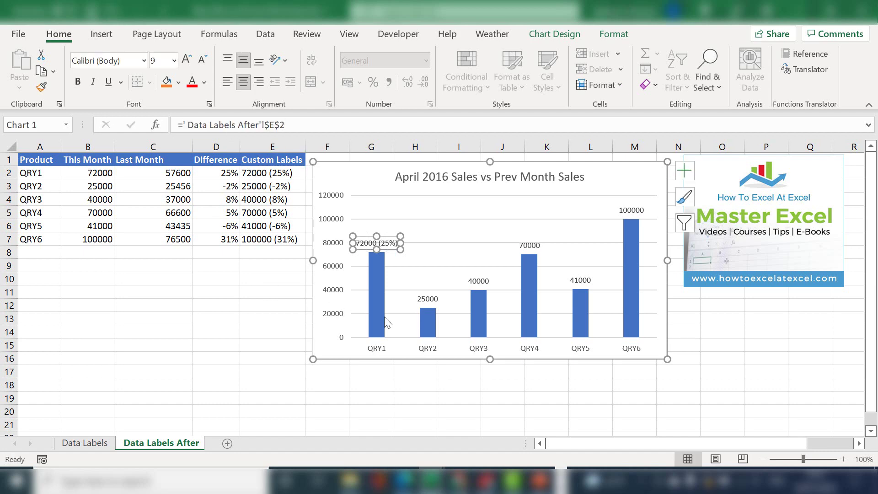
Link the QRY2 column's data label in the chart to its custom label in cell E3.
click(430, 299)
click(302, 121)
text(=)
click(277, 187)
key(Return)
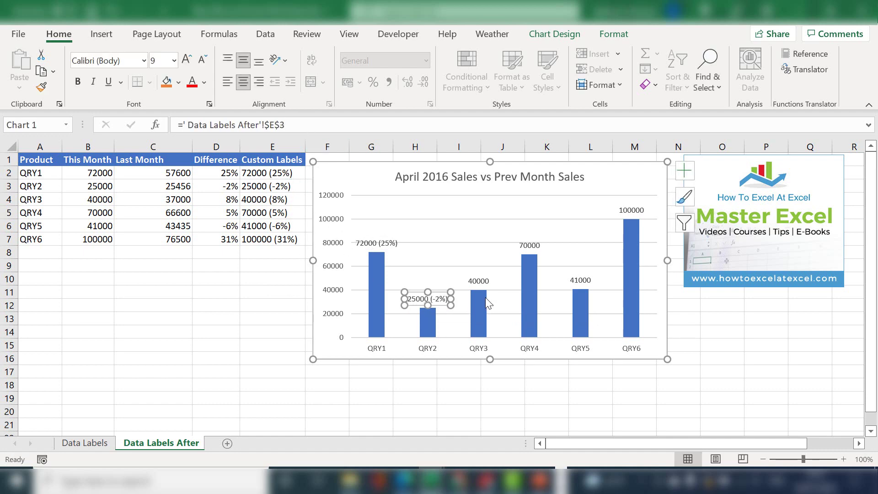
Start a cell-link formula for the QRY3 column's data label in the chart.
click(479, 281)
click(324, 123)
text(=)
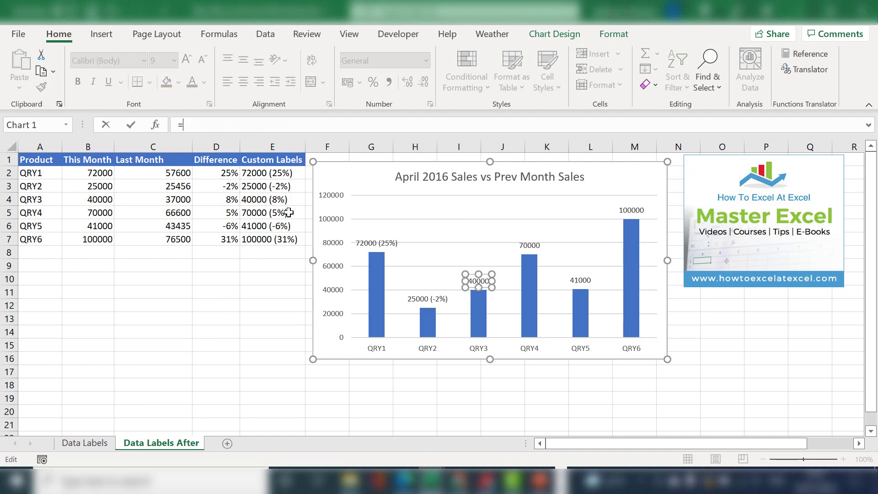